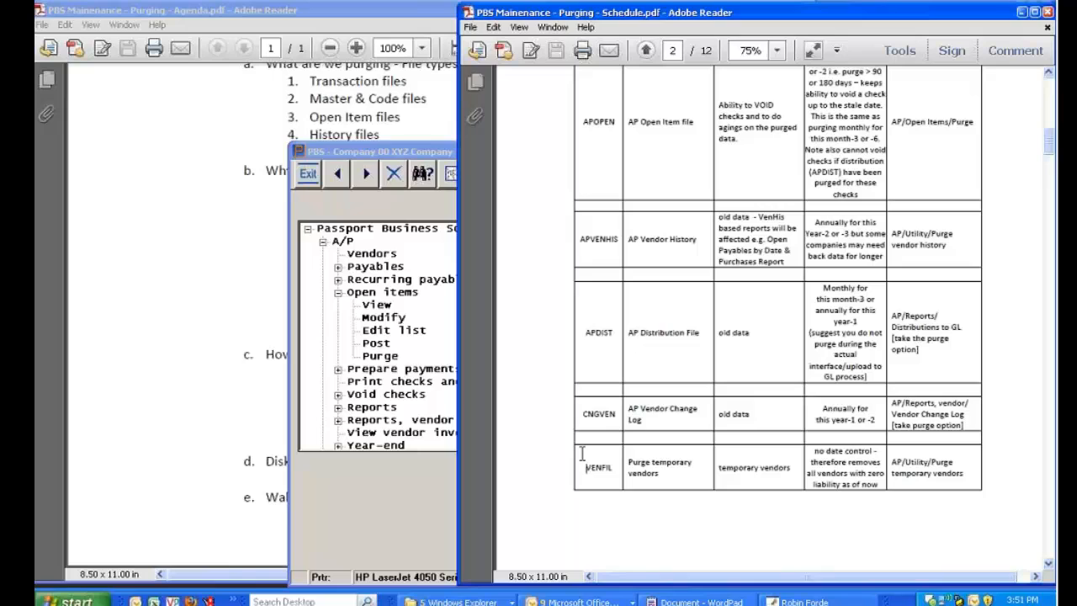
Step: Open the A/P open items purge and pick vendor 75 from the vendor lookup as the starting vendor
double_click(380, 356)
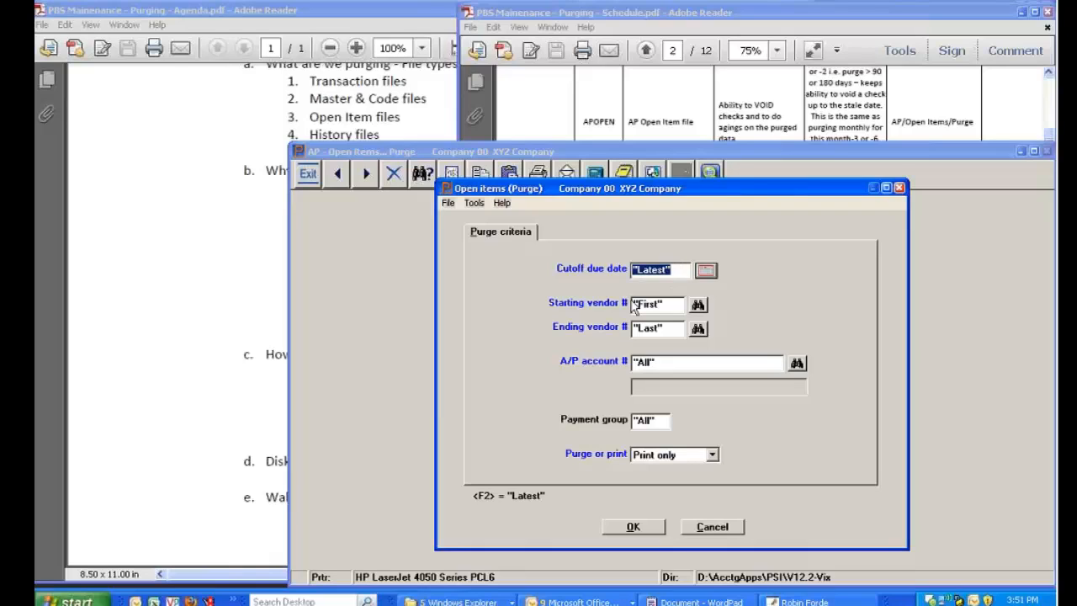
left_click(664, 305)
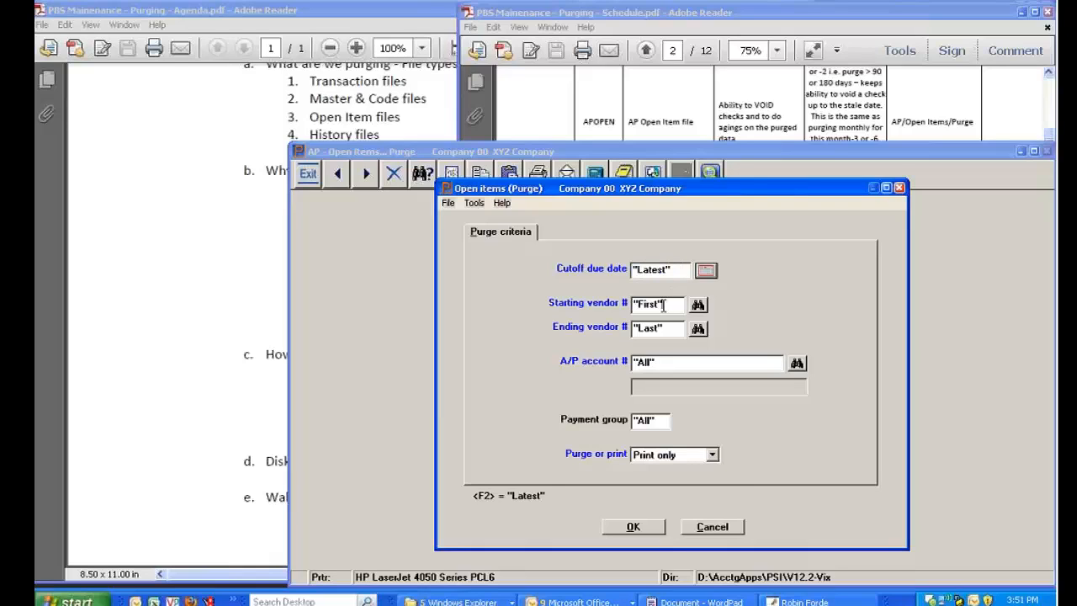
key("BackSpace")
key("BackSpace")
key("BackSpace")
key("BackSpace")
key("BackSpace")
key("BackSpace")
key("BackSpace")
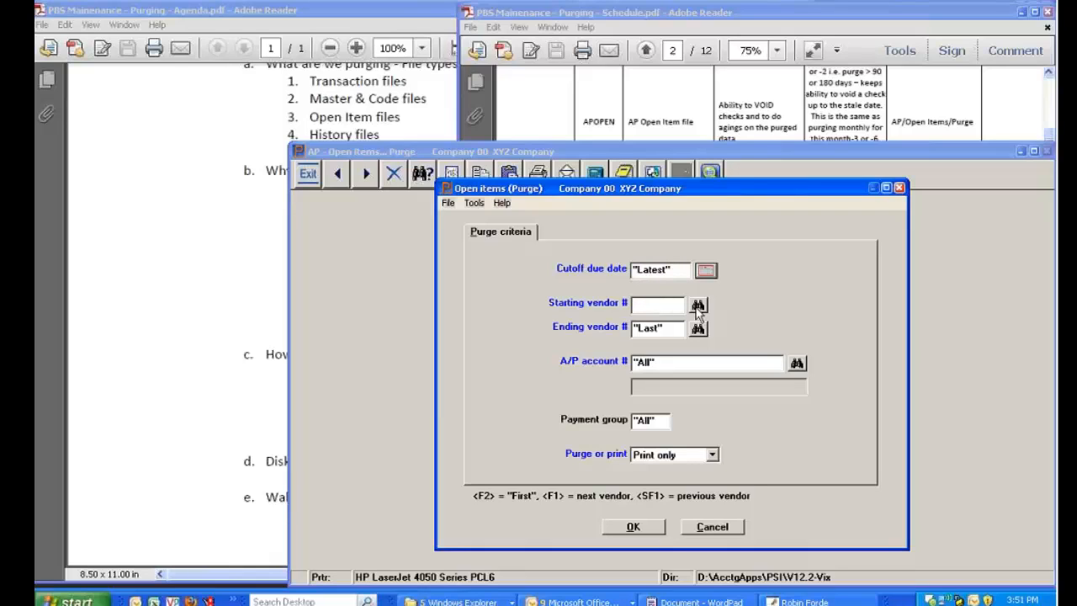
left_click(698, 308)
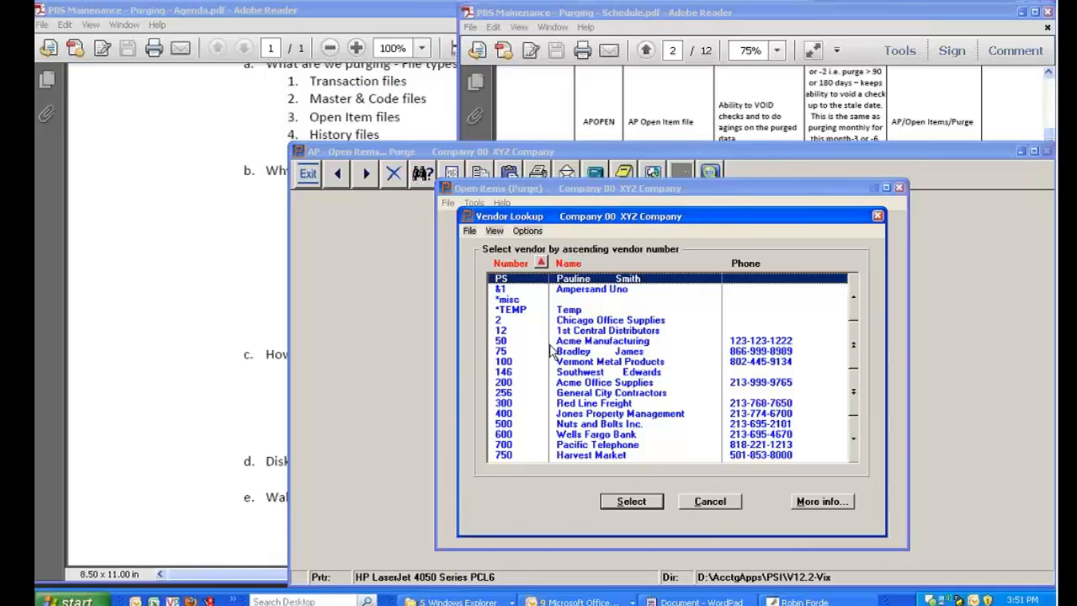
left_click(551, 362)
double_click(552, 352)
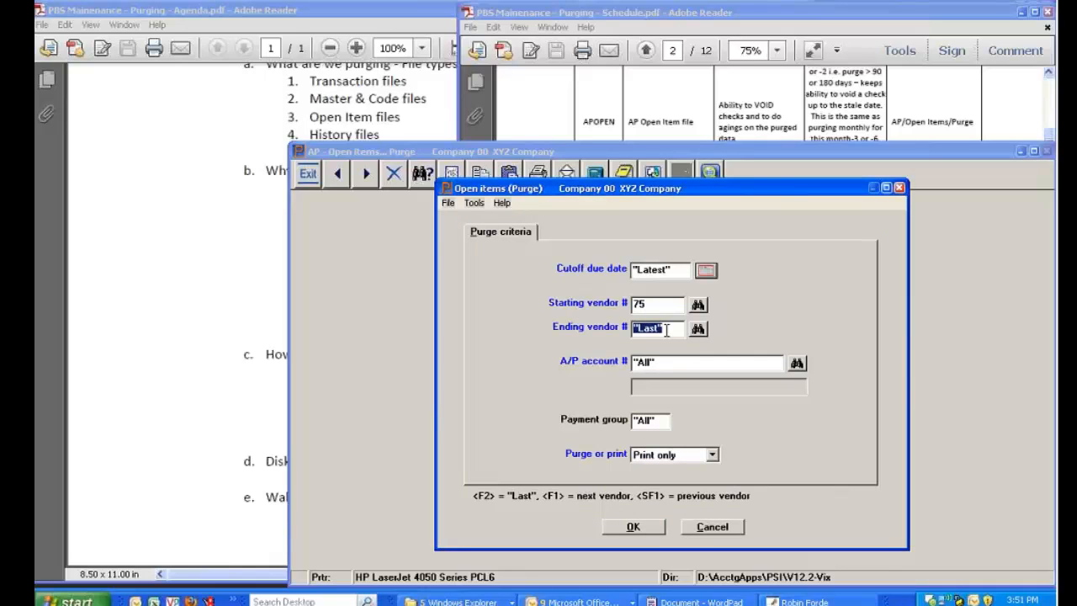
Step: Set the ending vendor to 75 and the purge-or-print option to Purge only, and close the criteria without running the purge
type("75")
key("Return")
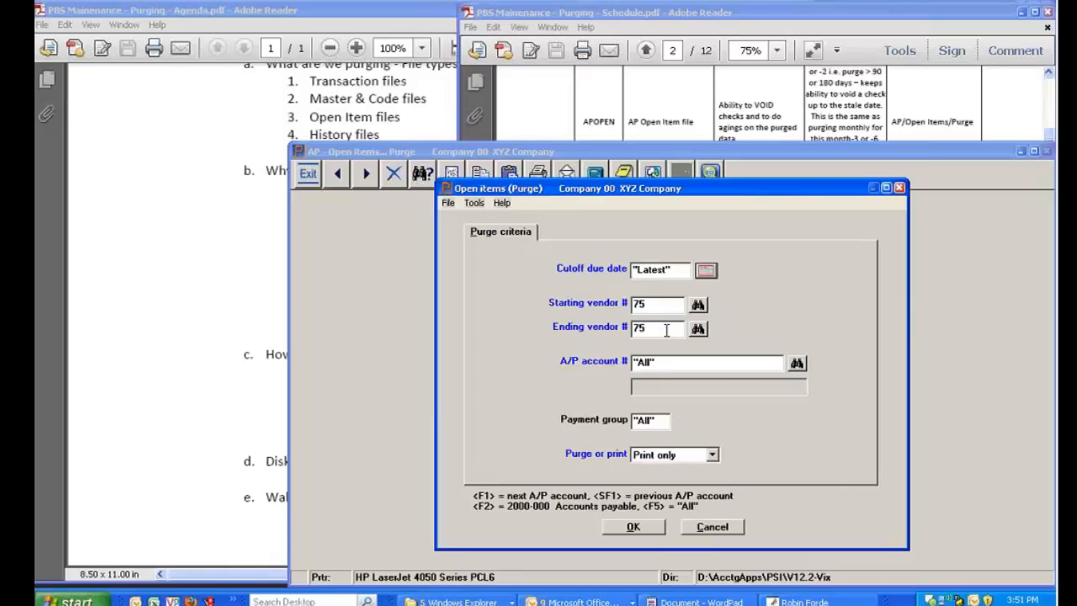
left_click(712, 455)
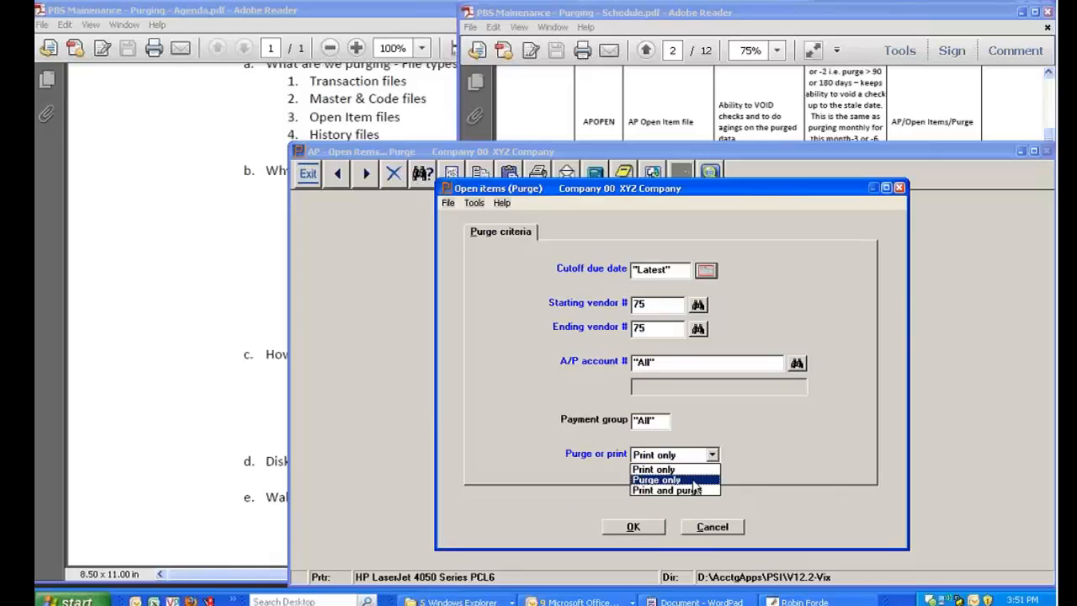
left_click(693, 479)
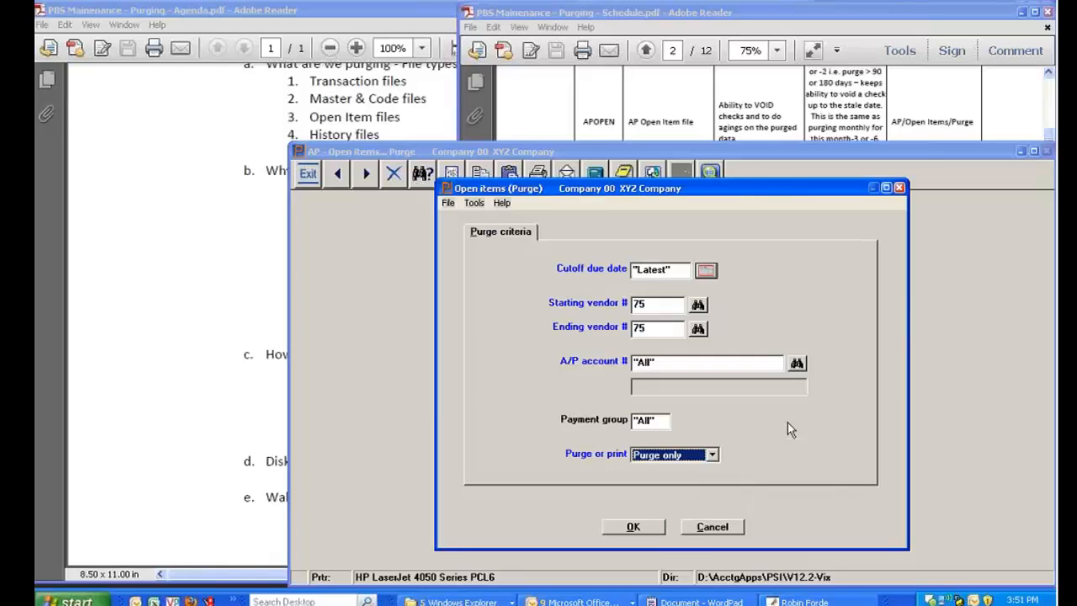
left_click(713, 528)
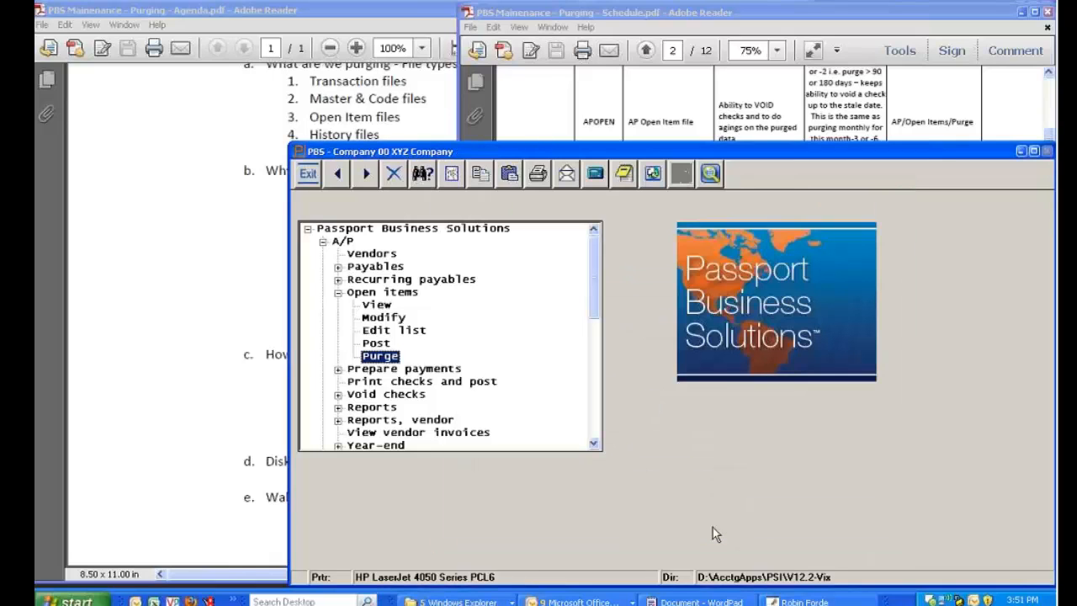
Step: Check the purging schedule for vendor history and open Purge vendor history from the A/P utilities
left_click(865, 118)
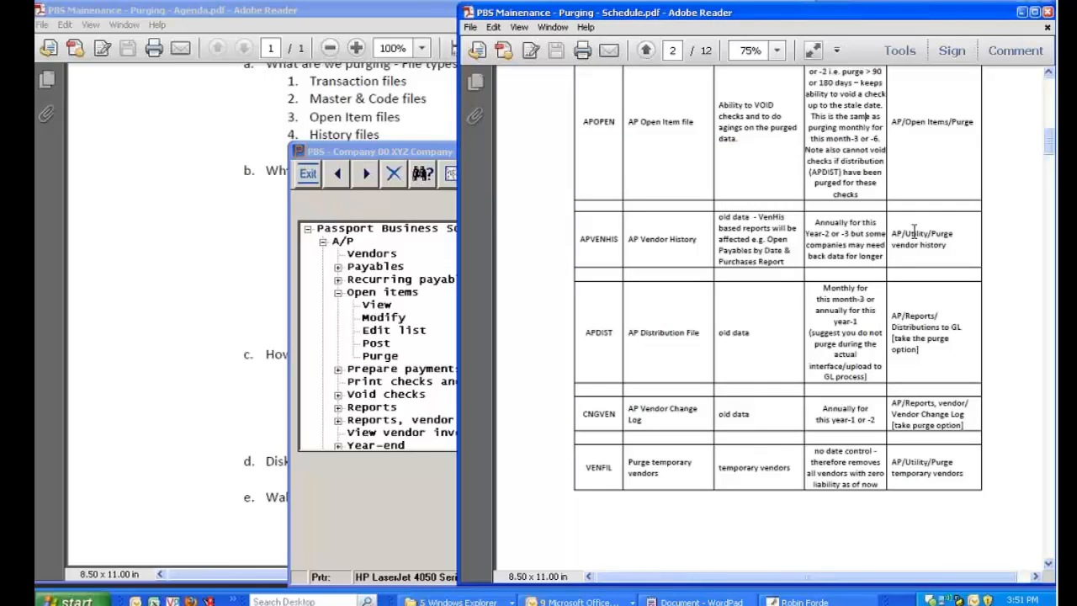
left_click(397, 409)
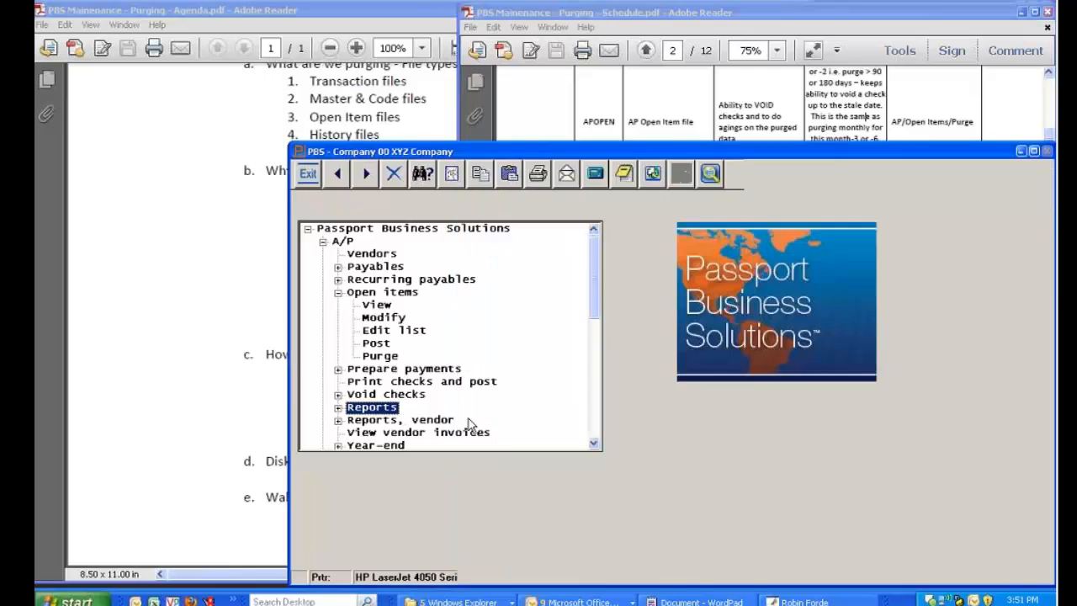
left_click(595, 443)
left_click(595, 444)
left_click(595, 443)
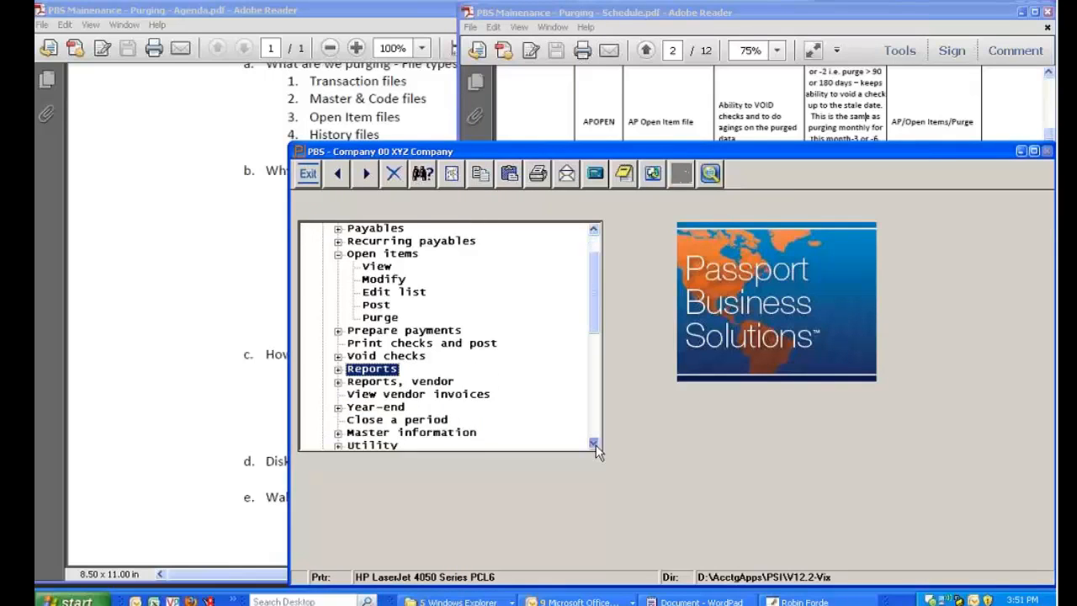
left_click(595, 444)
left_click(595, 444)
left_click(595, 444)
left_click(338, 408)
left_click(340, 410)
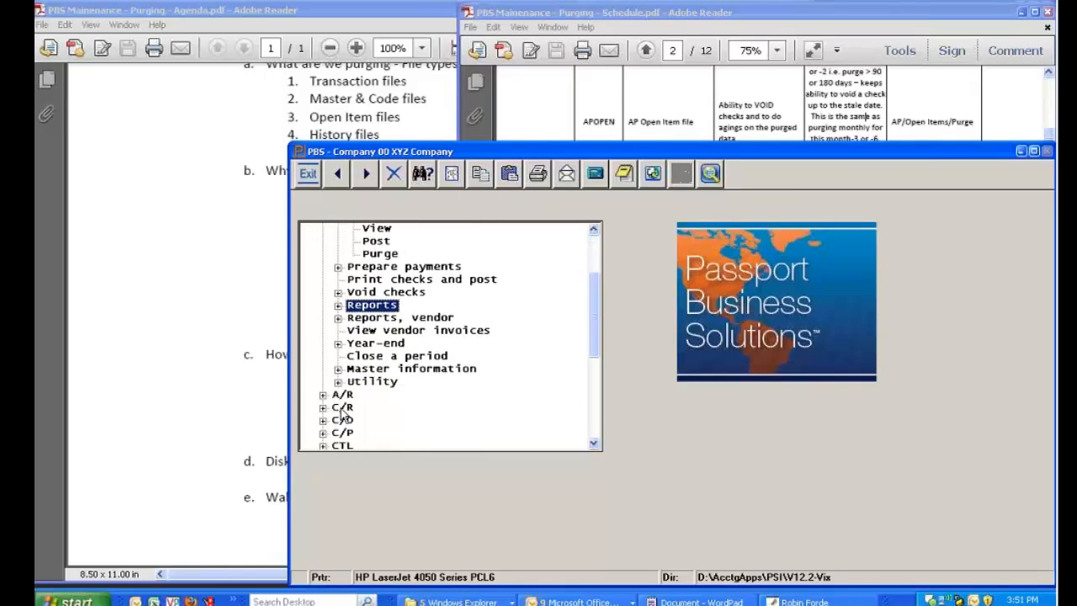
left_click(339, 382)
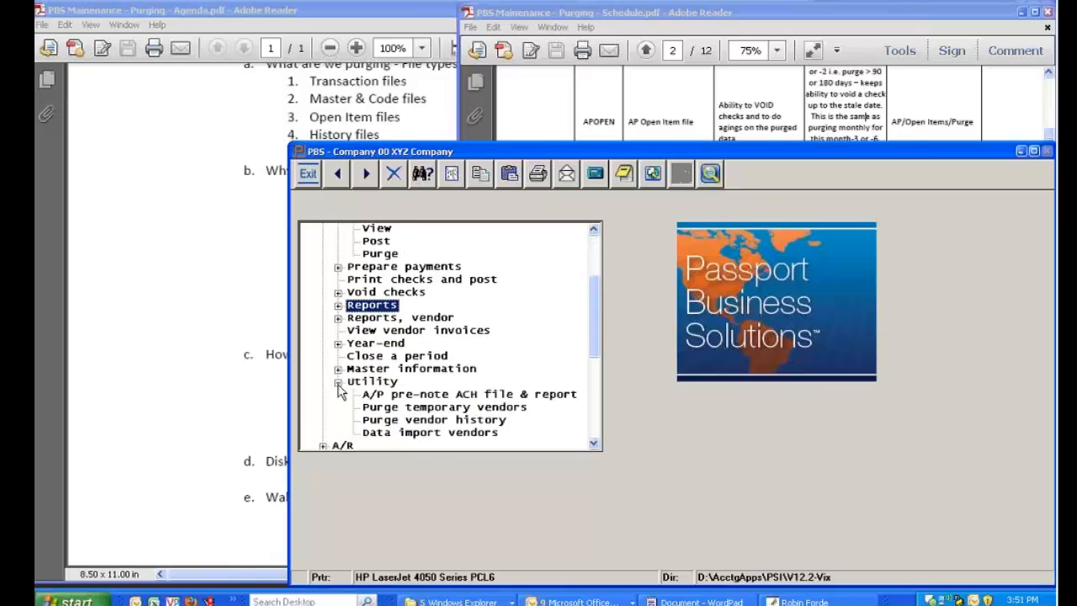
double_click(380, 418)
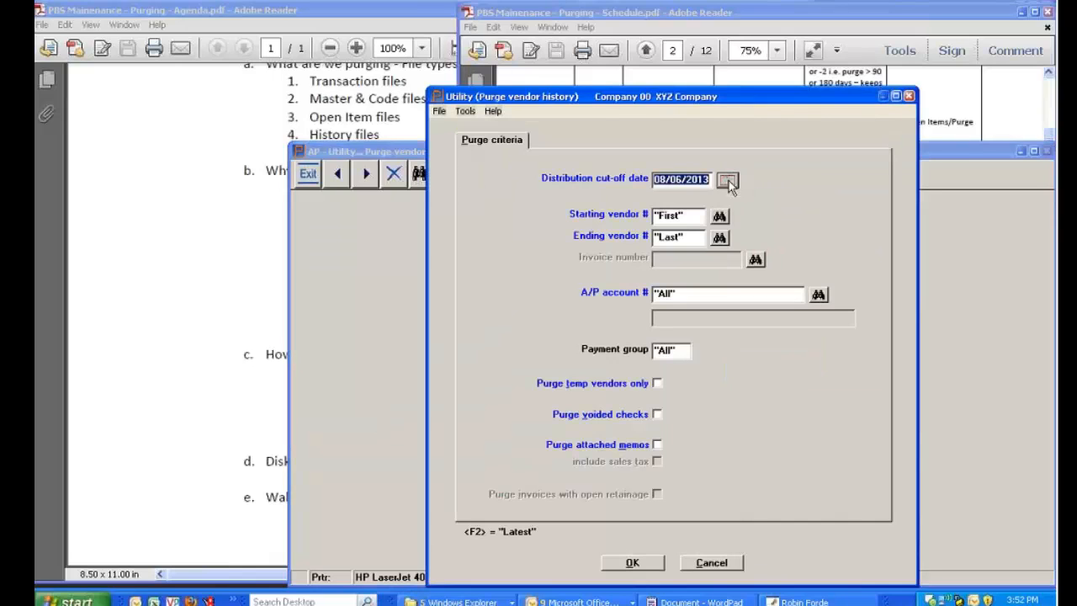
Step: Set the distribution cut-off date to "Latest" and both the starting and ending vendor to 75
key("F2")
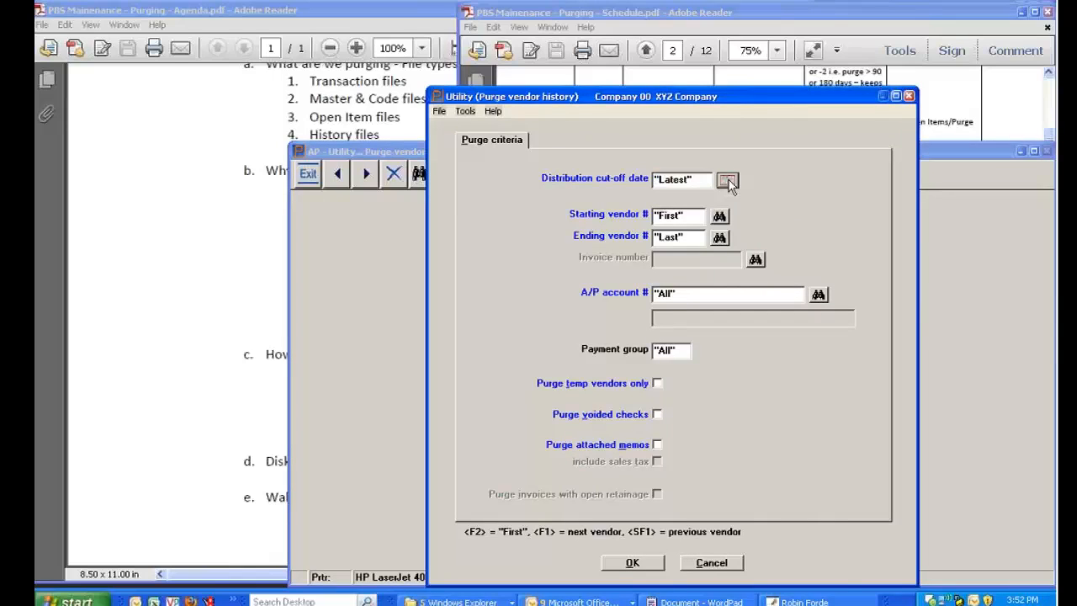
left_click(691, 216)
key("BackSpace")
key("BackSpace")
key("BackSpace")
key("BackSpace")
key("BackSpace")
key("BackSpace")
key("BackSpace")
type("75")
key("Tab")
key("Tab")
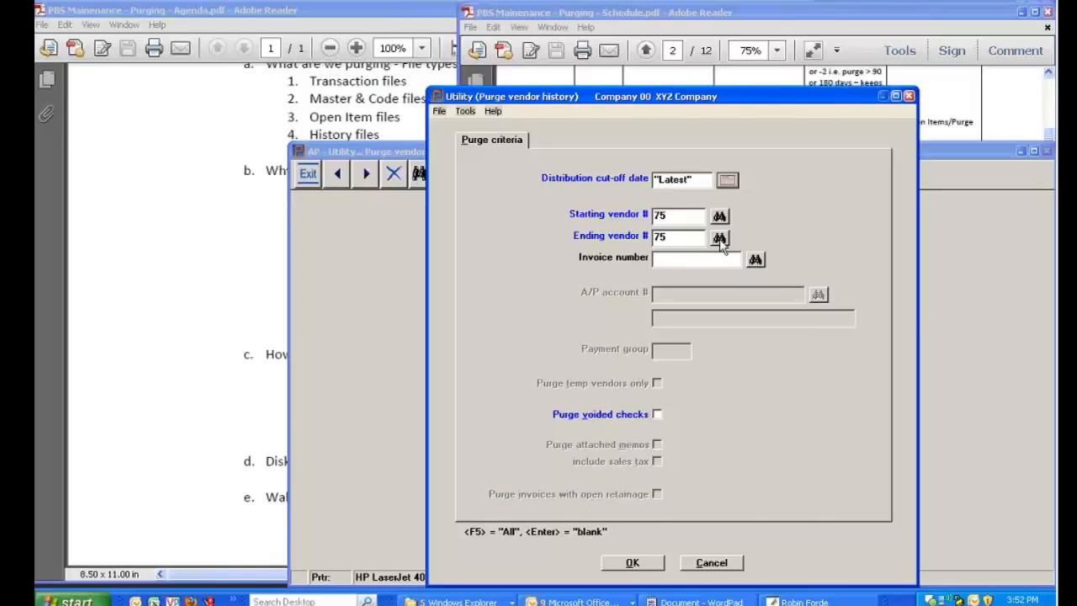
Step: Look up the vendor's invoices, set the invoice number to "All", and close the vendor history purge without running it
left_click(689, 236)
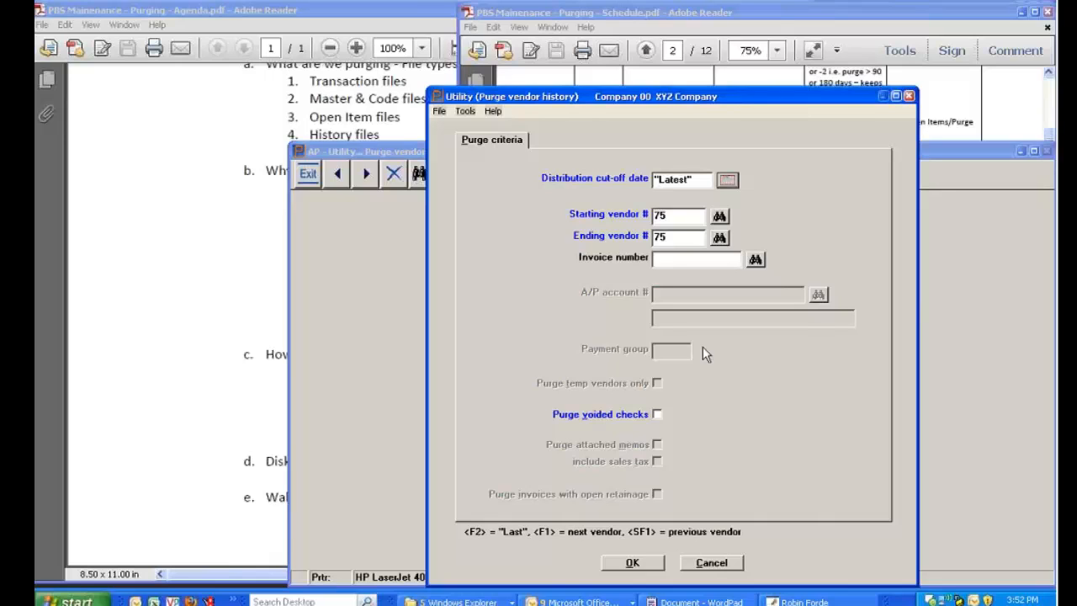
key("Tab")
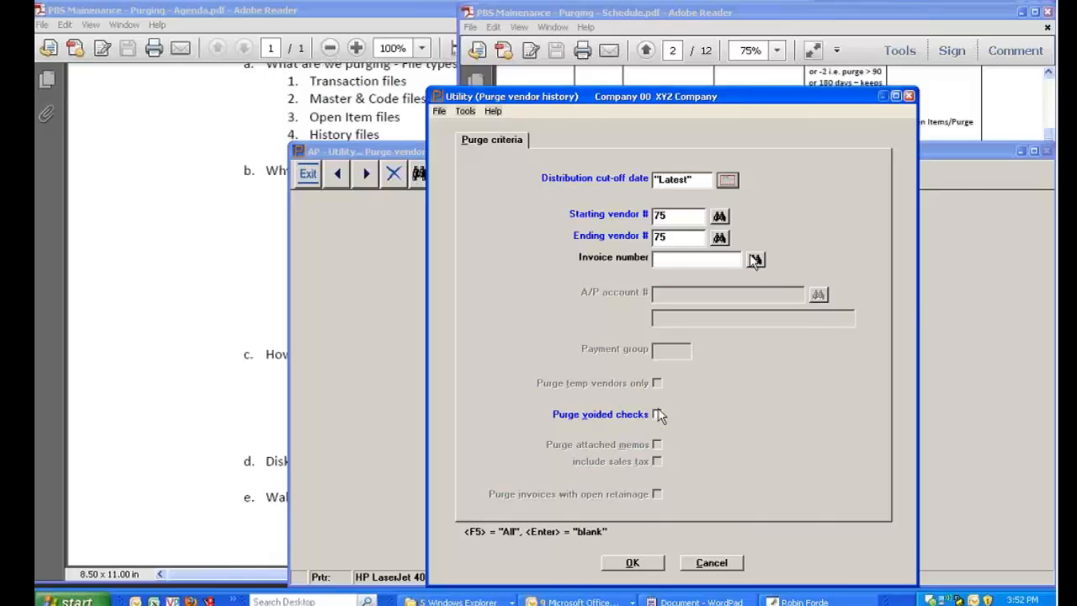
left_click(755, 260)
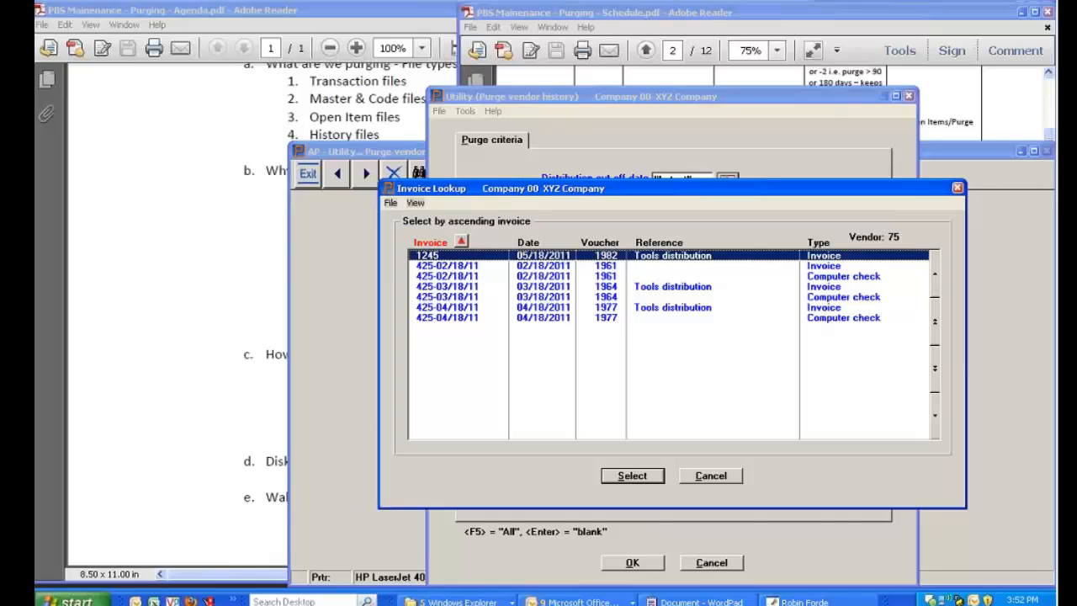
key("Escape")
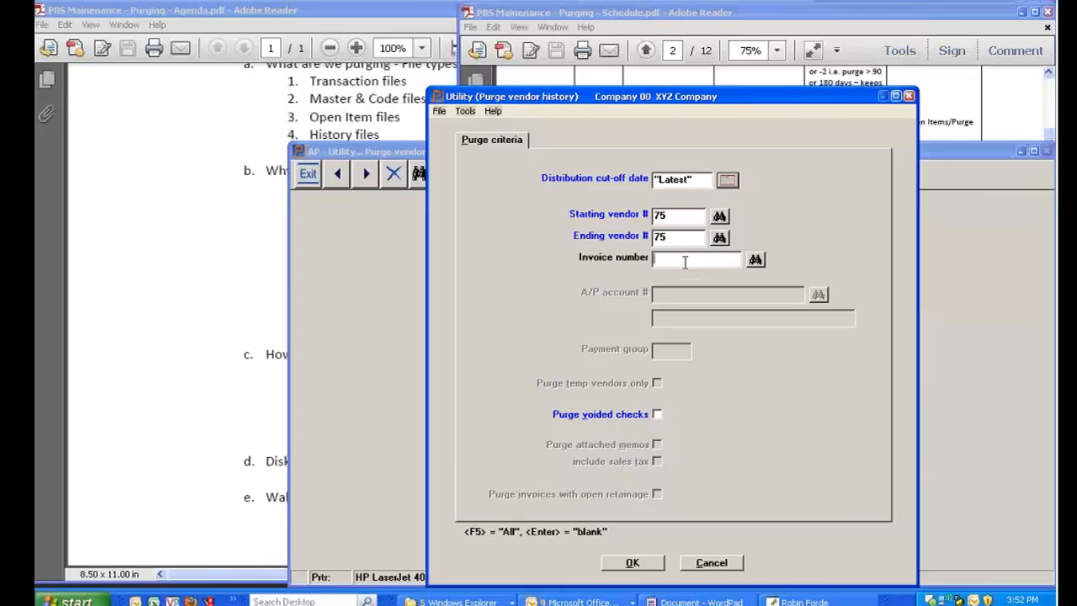
key("F5")
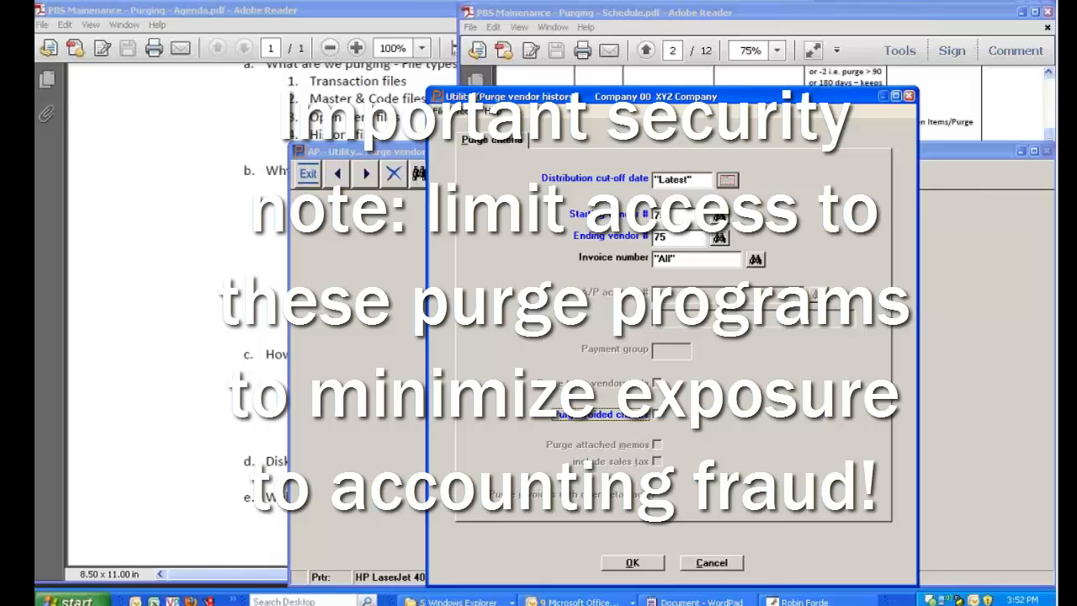
left_click(717, 563)
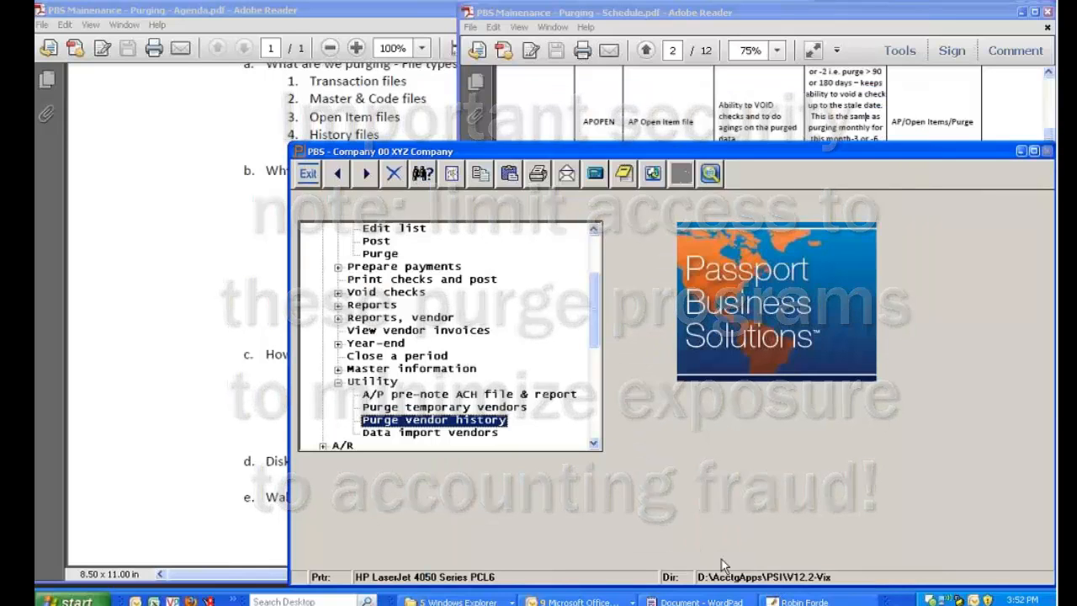
Step: Open the A/P Vendors records and select vendor 75 in ascending vendor number order
left_click(598, 252)
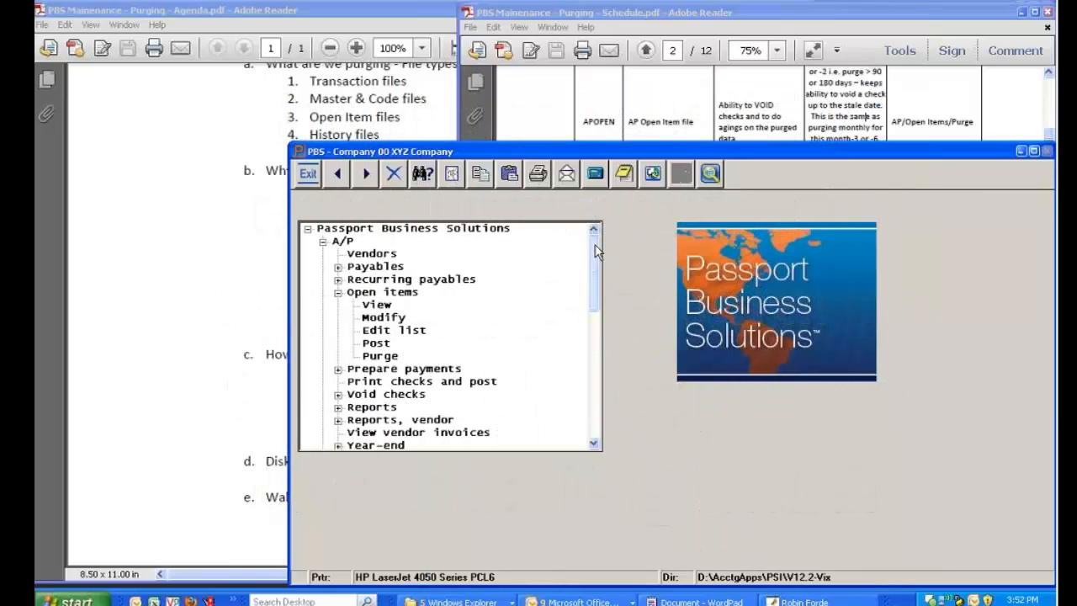
double_click(371, 253)
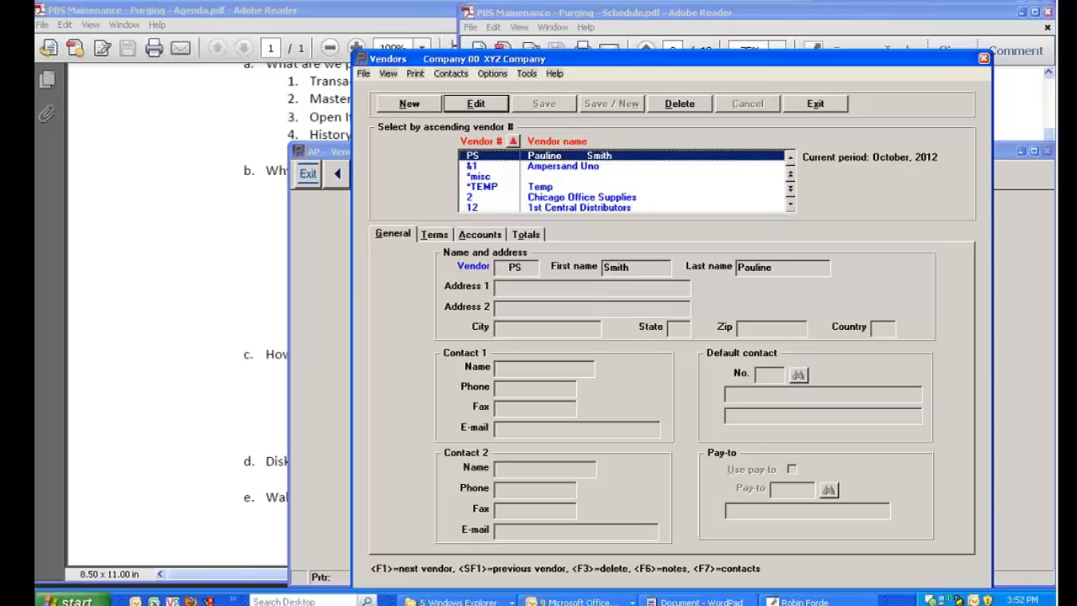
left_click(484, 141)
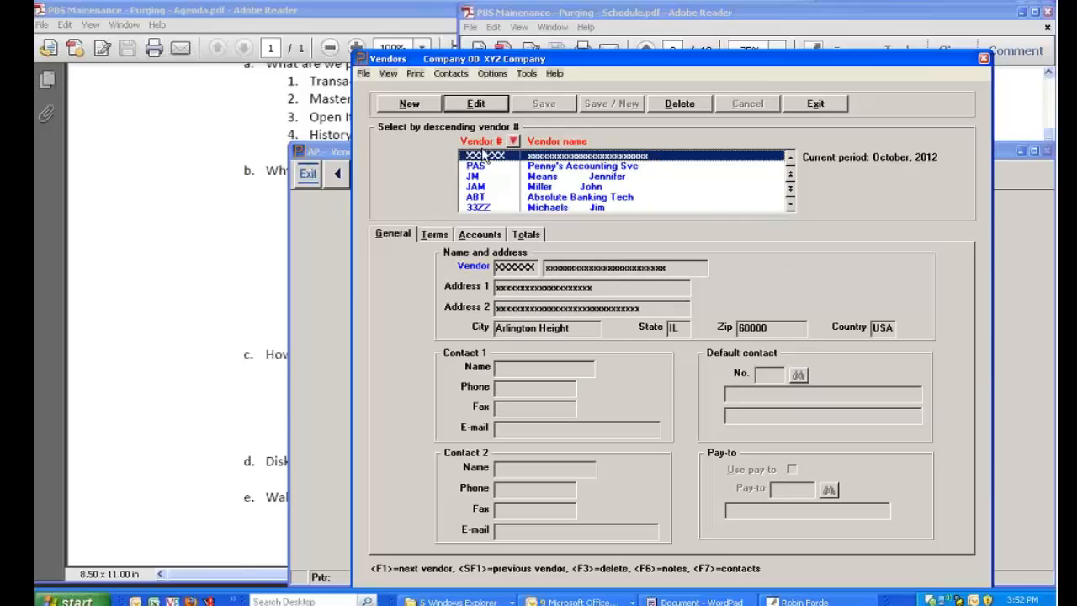
left_click(481, 141)
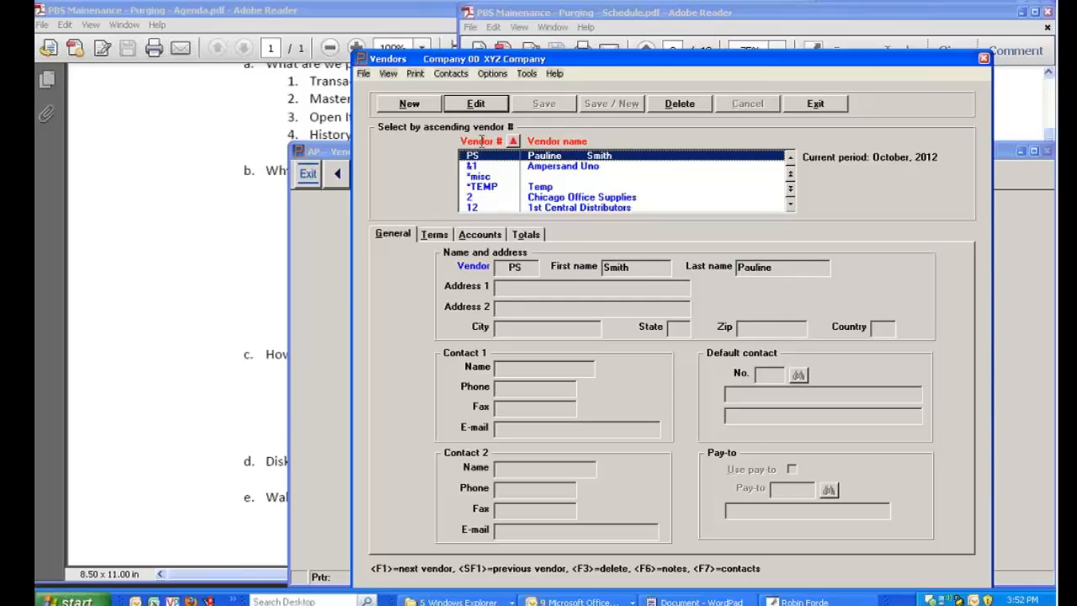
key("Down")
key("Down")
key("Down")
key("Down")
key("Down")
key("Down")
key("Down")
key("Down")
key("Down")
key("Down")
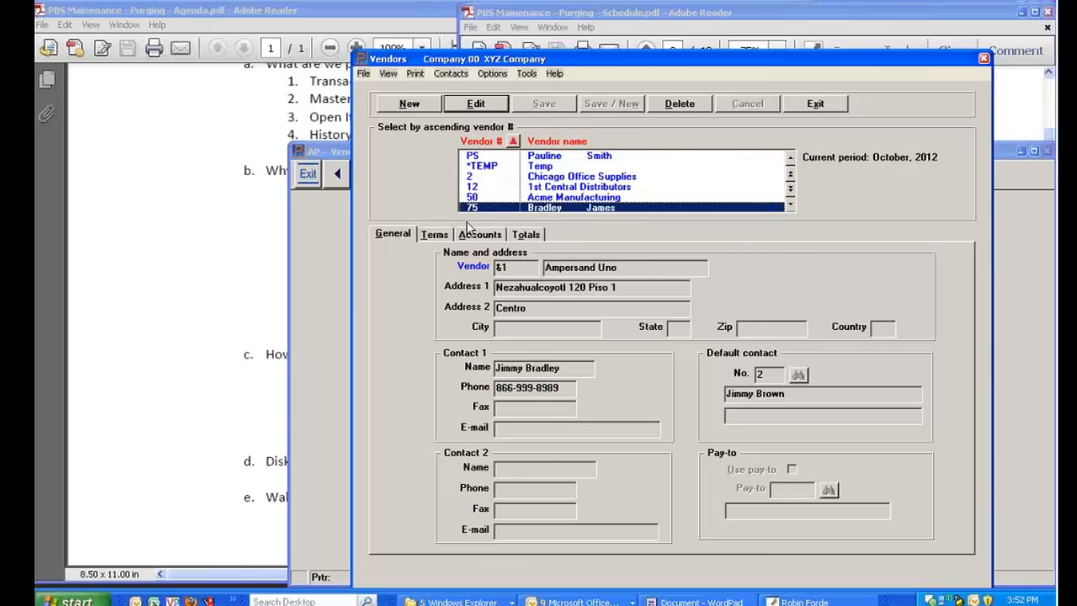
key("Up")
key("Up")
key("Up")
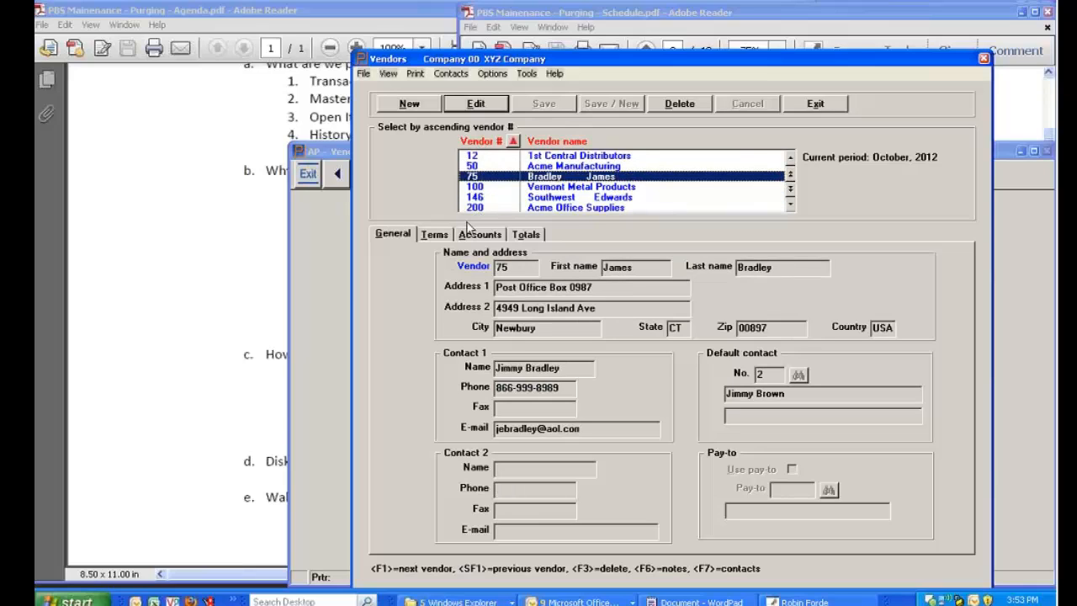
Step: Start deleting the selected vendor, decline the deletion, and leave the vendor records
key("F3")
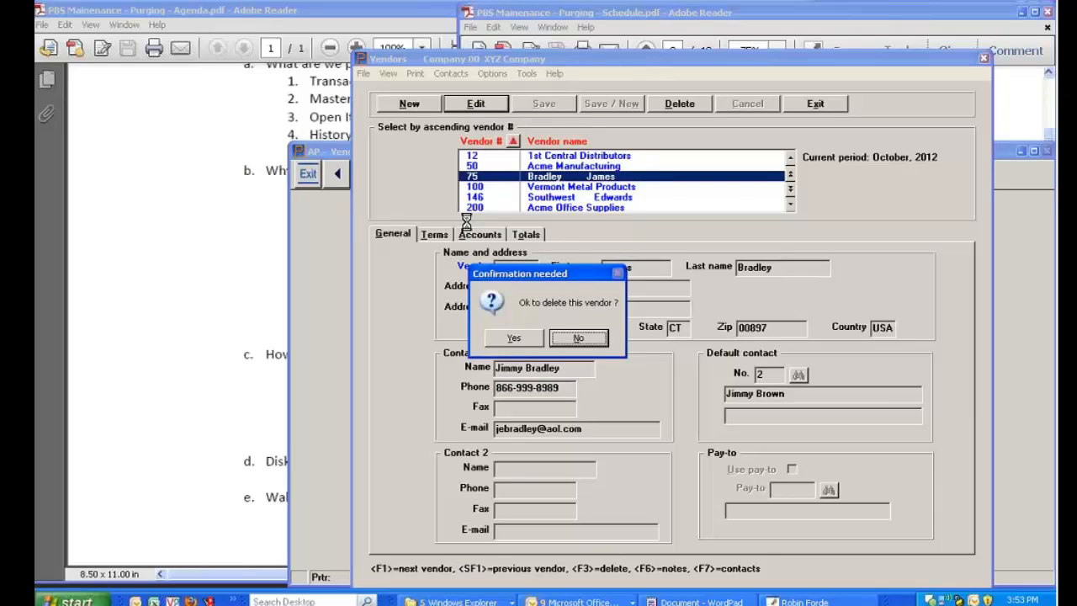
left_click(582, 333)
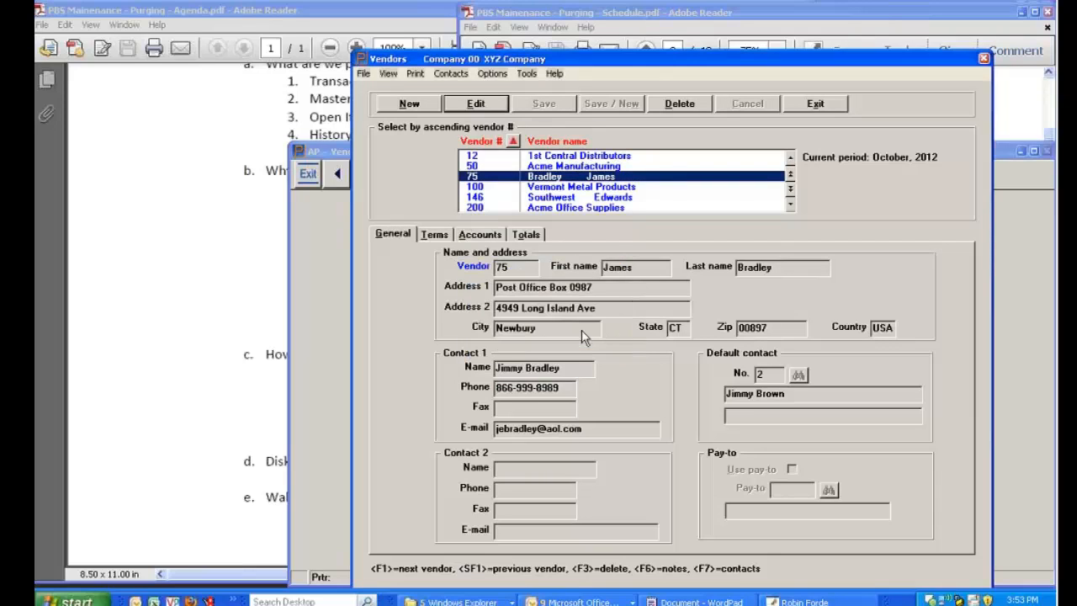
left_click(815, 103)
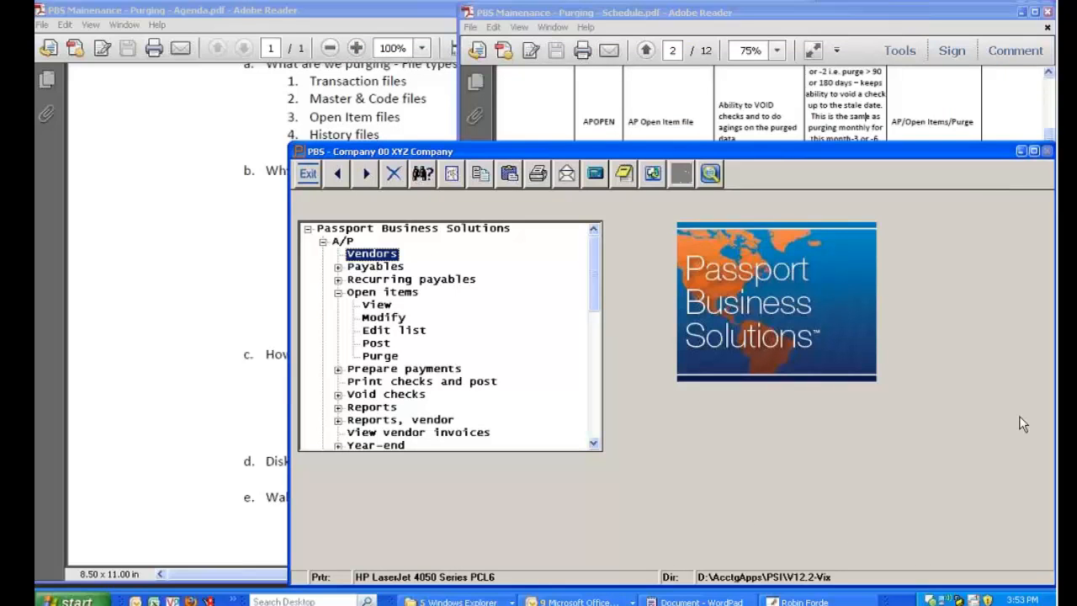